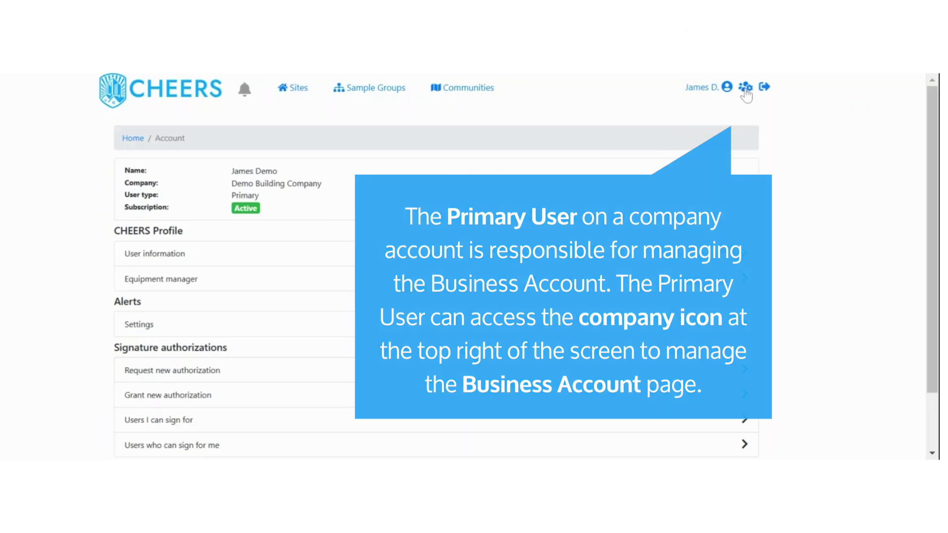
# Open the company's Business Account page via the top-right company icon.
pyautogui.click(745, 88)
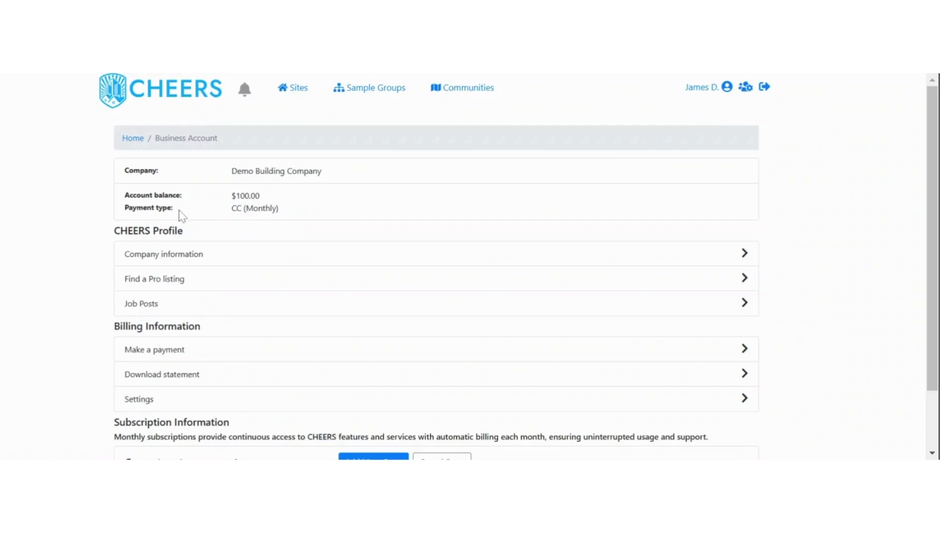
pyautogui.scroll(-1, 474, 297)
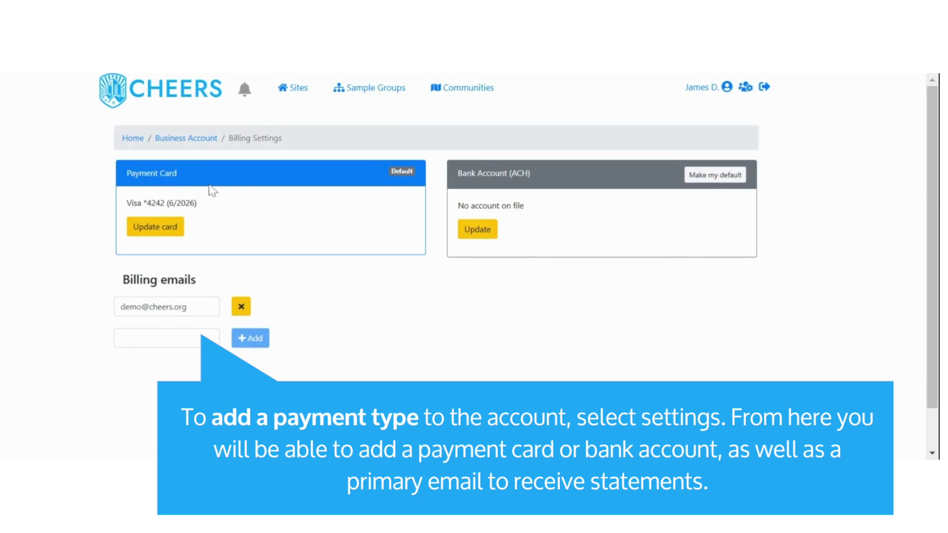
# Highlight the saved billing email address in the billing settings.
pyautogui.moveTo(186, 306); pyautogui.dragTo(115, 310)
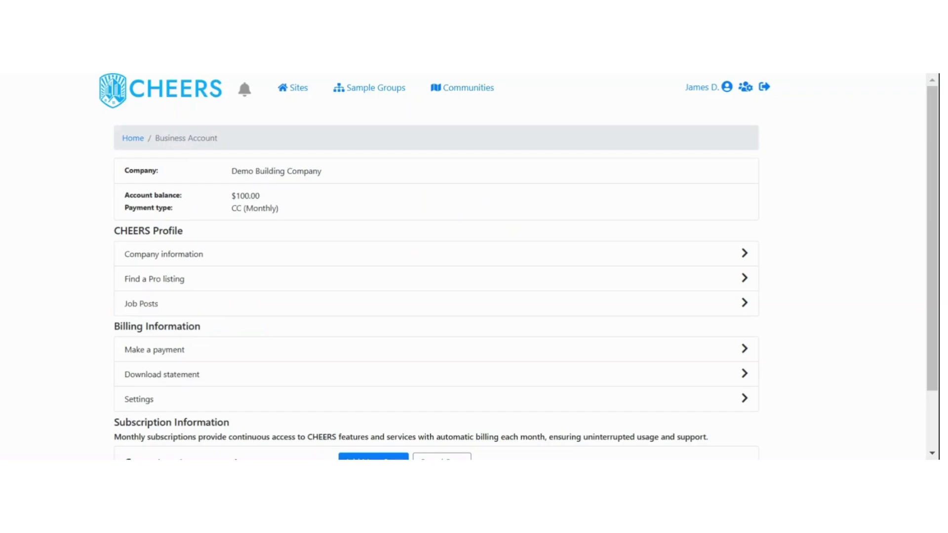
# Pay $100 into the business account and return to the Business Account overview.
pyautogui.click(746, 226)
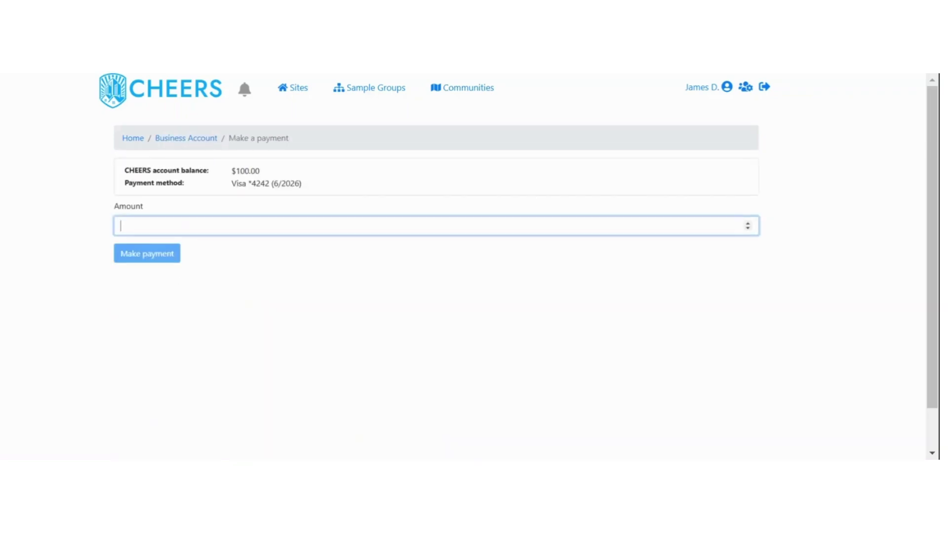
pyautogui.write('100')
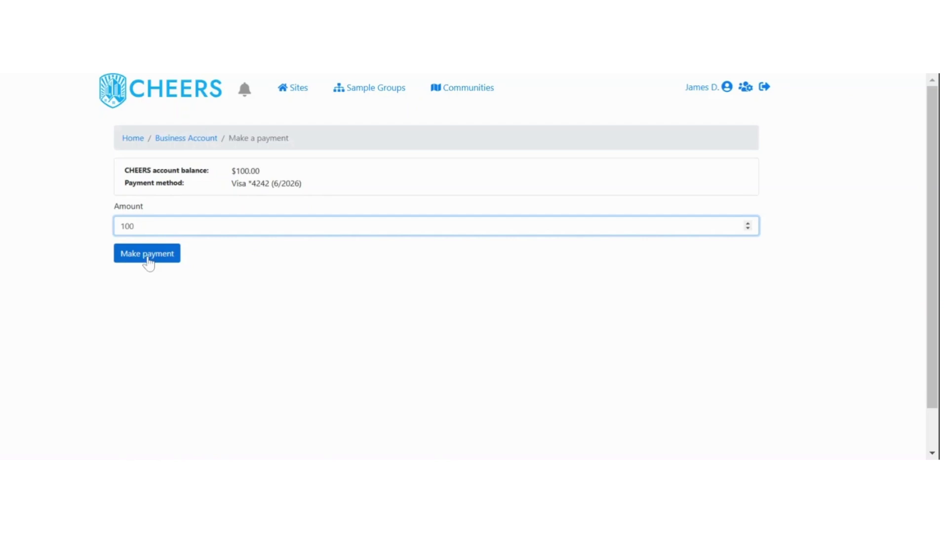
pyautogui.click(148, 259)
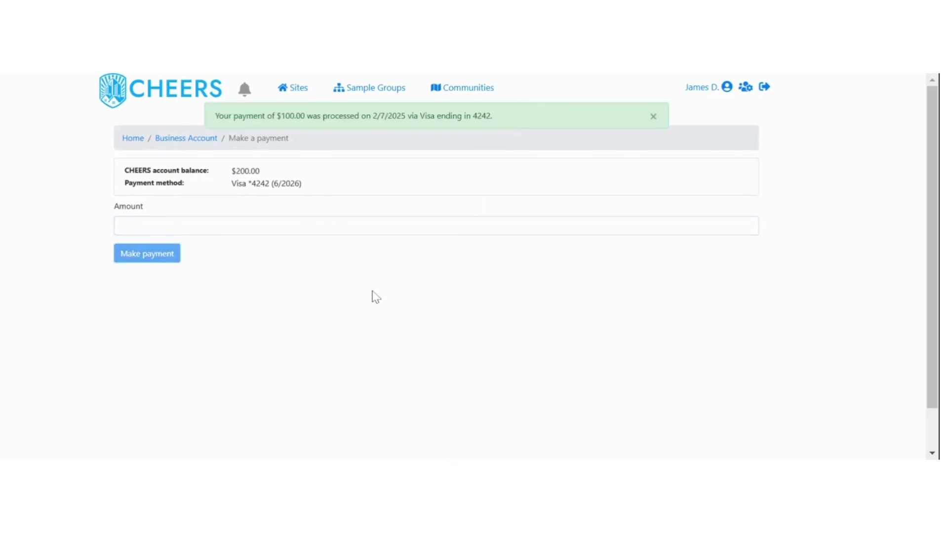
pyautogui.click(196, 145)
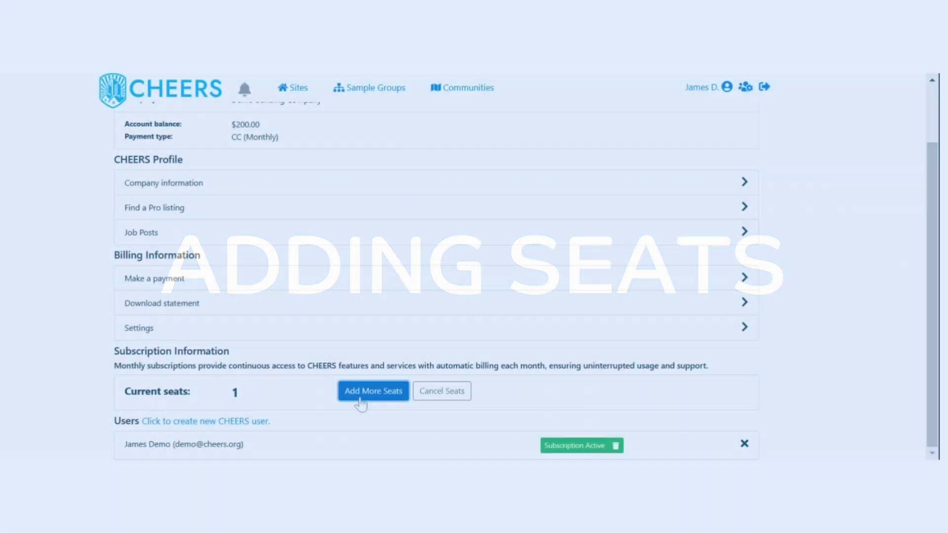
# Buy one additional seat through the Add More Seats form.
pyautogui.click(360, 399)
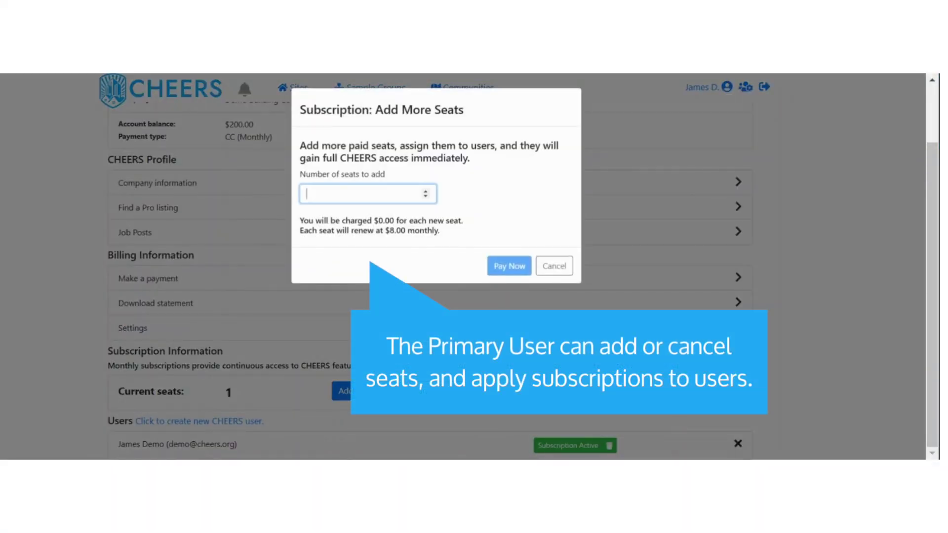
pyautogui.write('1')
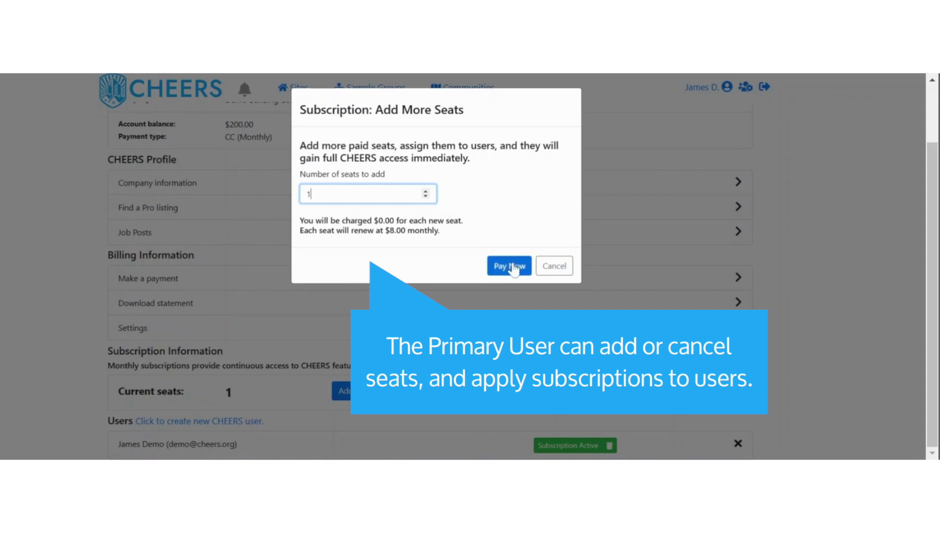
pyautogui.click(511, 267)
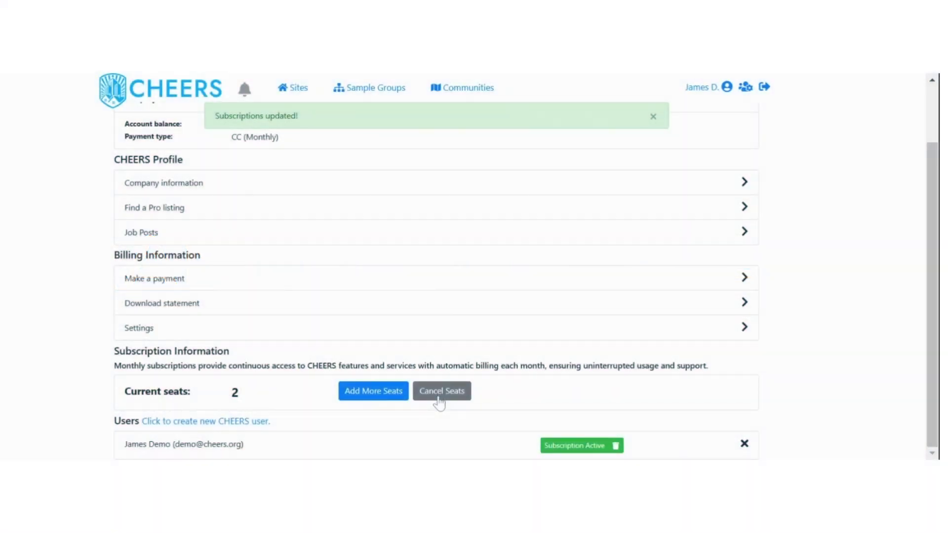
# Cancel 1 seat through the Cancel Seats form.
pyautogui.click(437, 396)
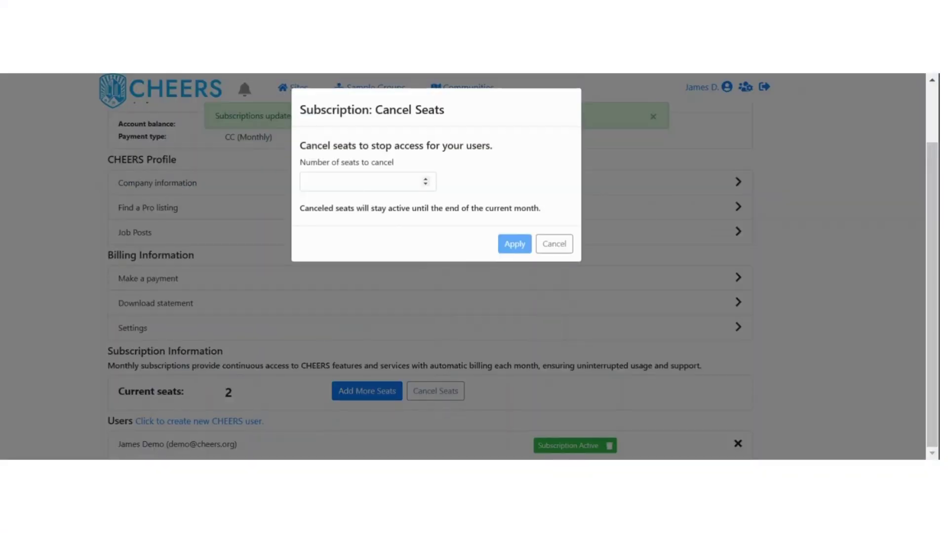
pyautogui.click(416, 181)
pyautogui.write('1')
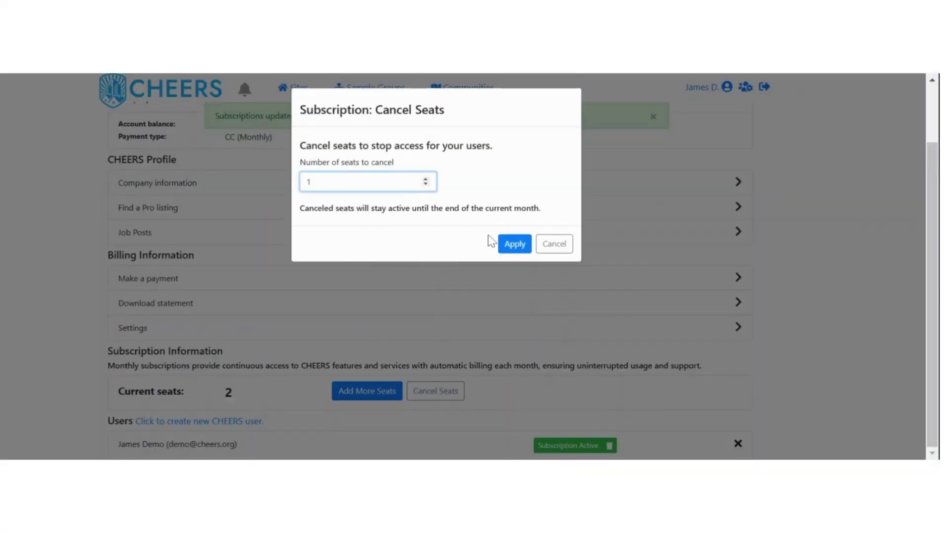
pyautogui.click(497, 245)
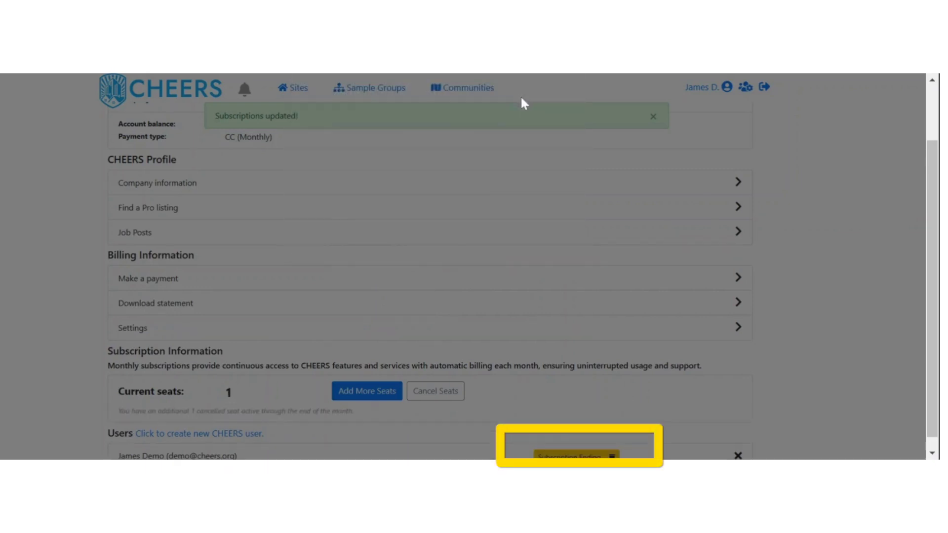
pyautogui.scroll(-1, 782, 395)
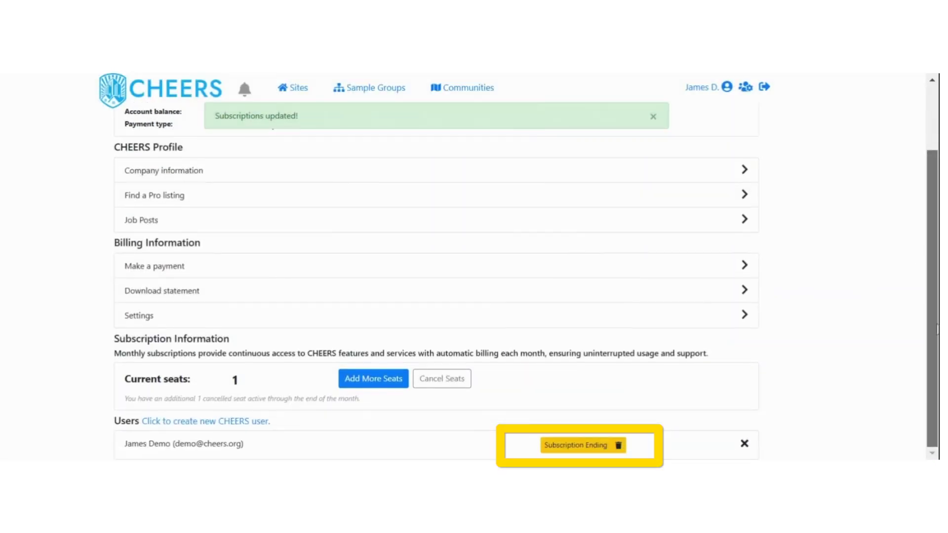